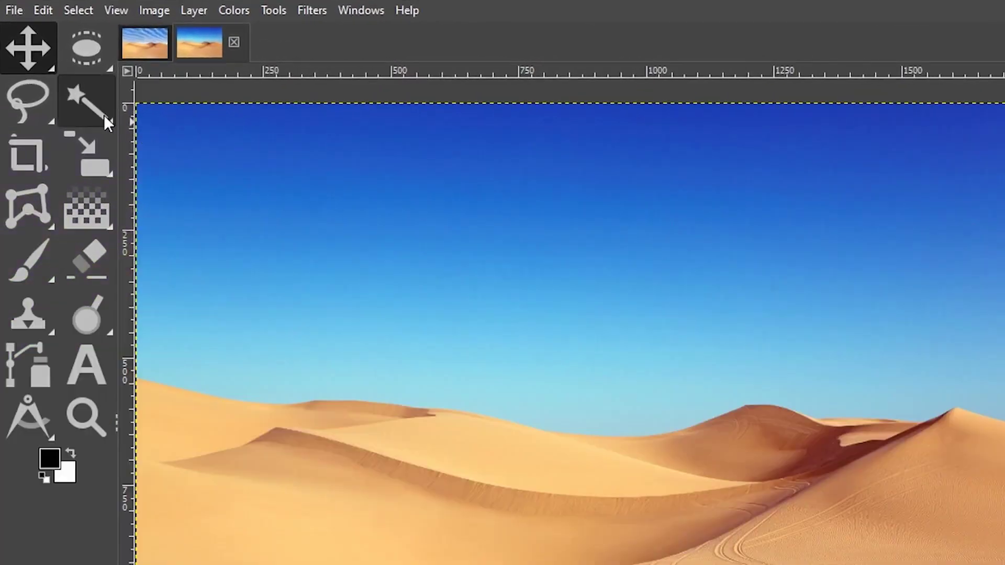
Fuzzy-select the blue sky, raising Threshold from 38.8 toward 55.1 and reselecting.
{"action": "left_click", "coordinate": [68, 90]}
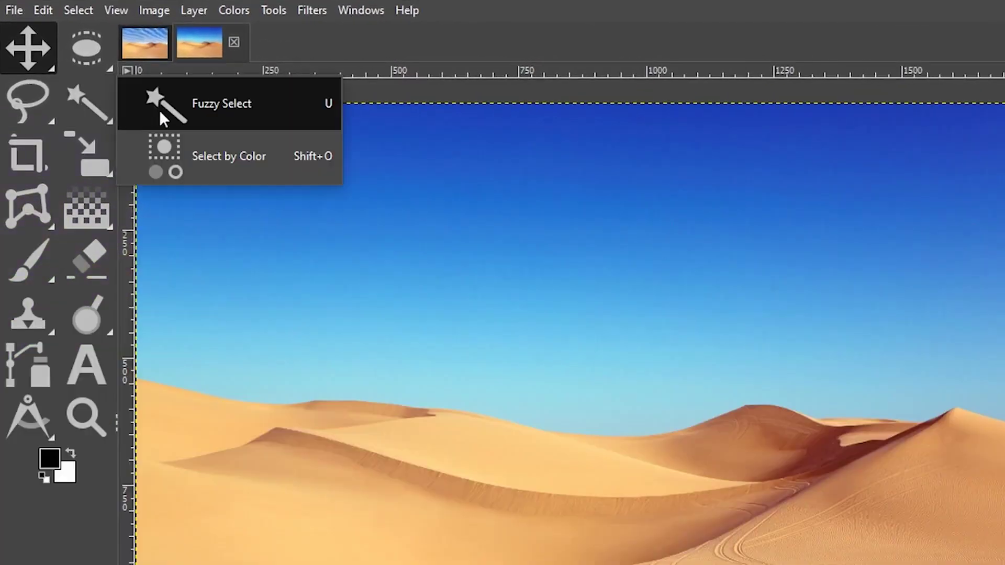
{"action": "left_click", "coordinate": [213, 108]}
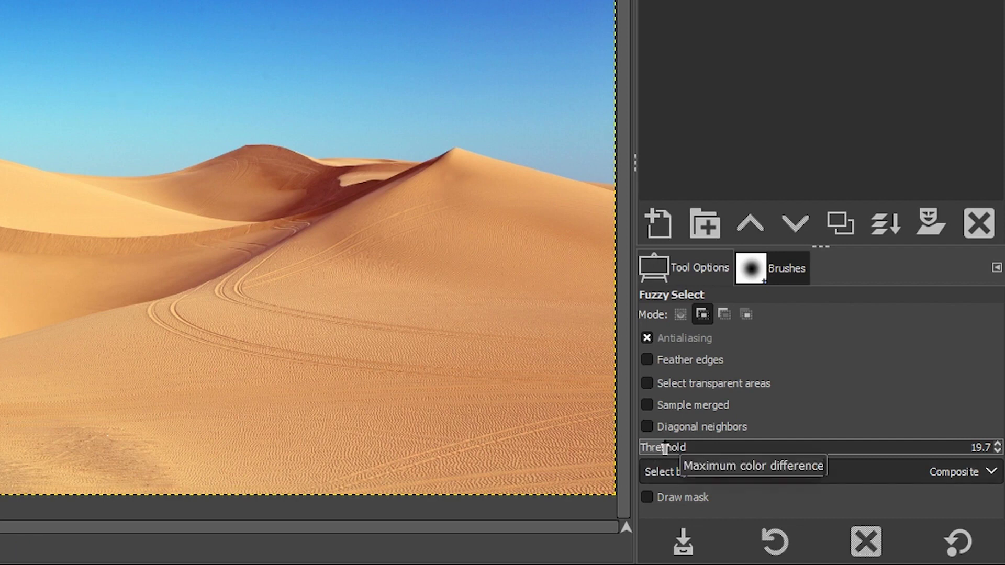
{"action": "left_click", "coordinate": [109, 97]}
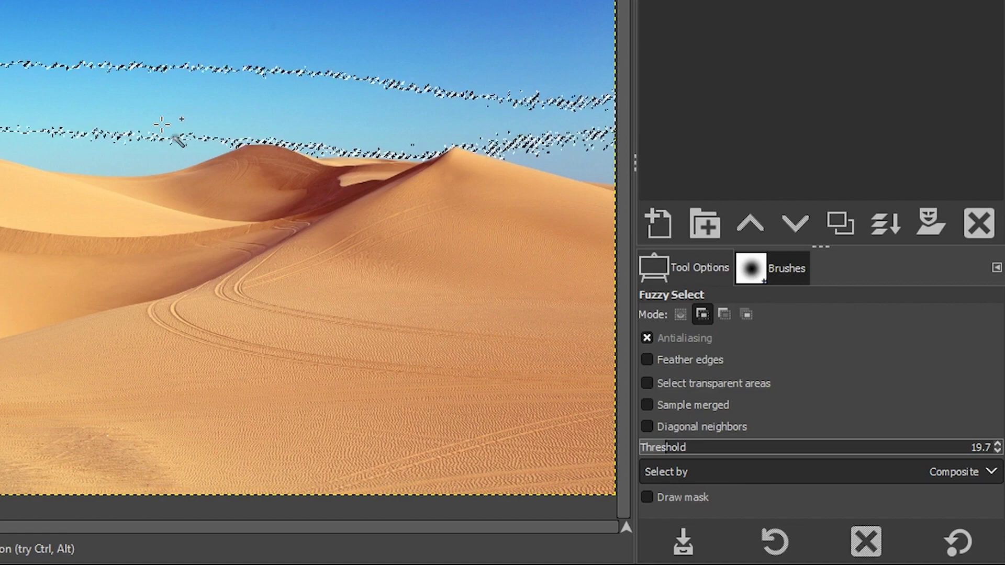
{"action": "left_click", "coordinate": [693, 448]}
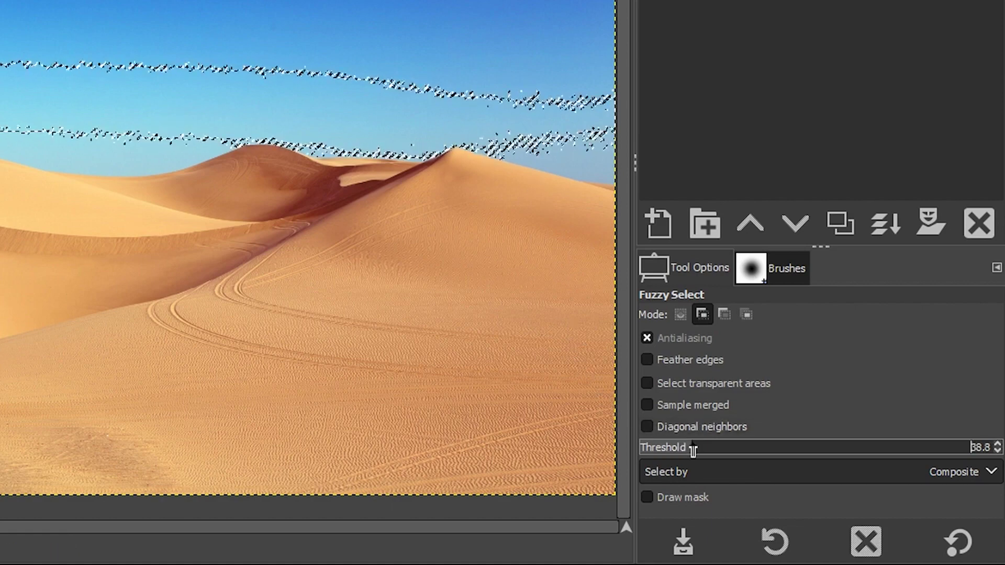
{"action": "left_click", "coordinate": [231, 45]}
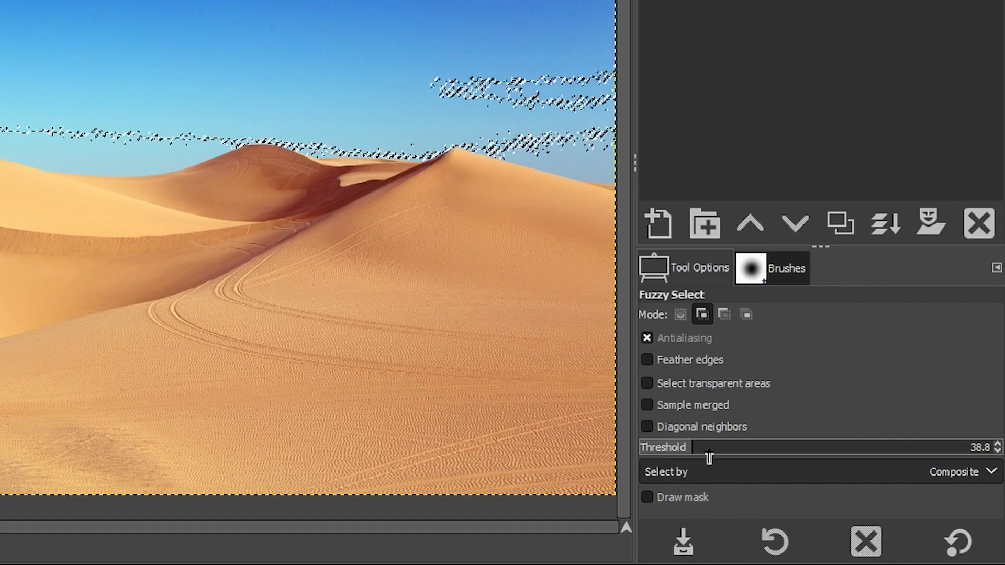
{"action": "left_click_drag", "start_coordinate": [709, 451], "coordinate": [718, 459]}
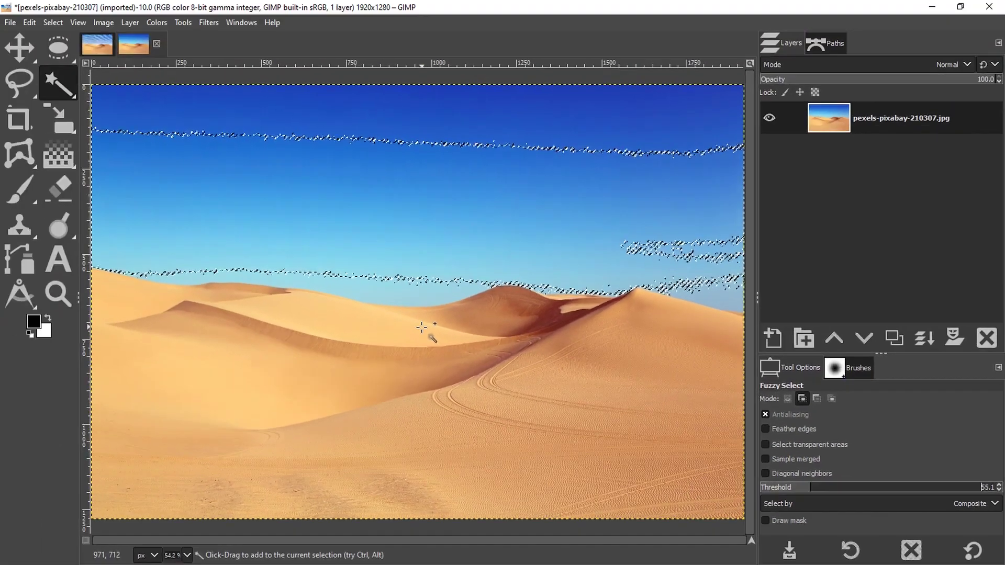
Add the remaining sky to the selection so it runs along the dune ridgeline.
{"action": "left_click", "coordinate": [432, 123]}
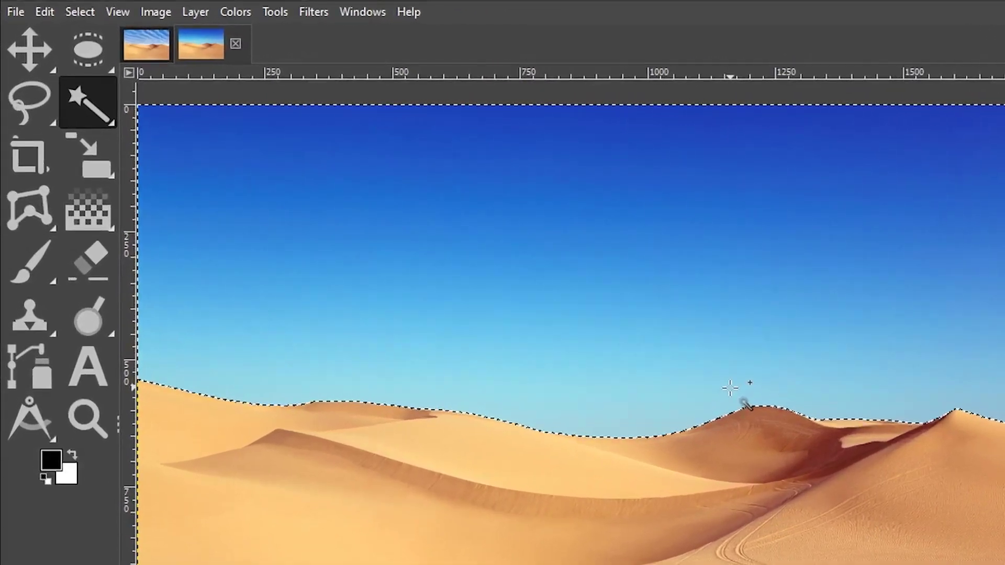
{"action": "left_click", "coordinate": [91, 8]}
Invert the selection and give the desert layer a Selection-based mask hiding the sky.
{"action": "left_click", "coordinate": [91, 78]}
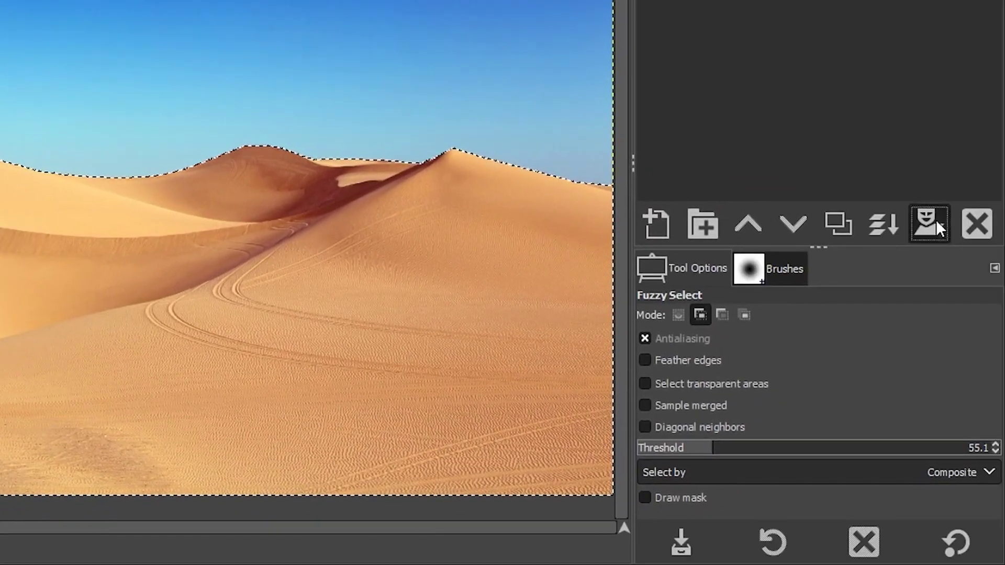
{"action": "left_click", "coordinate": [929, 222]}
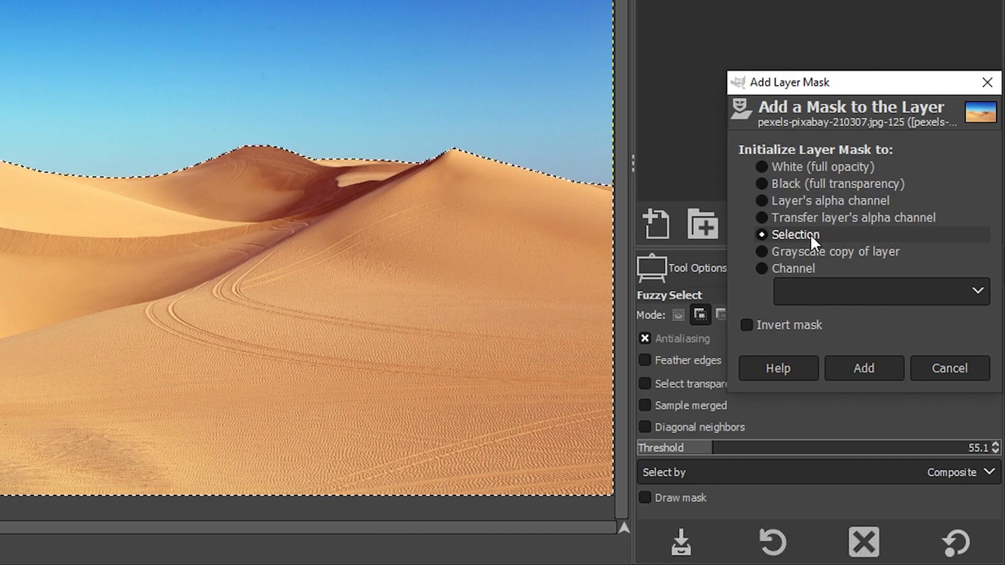
{"action": "left_click", "coordinate": [861, 368]}
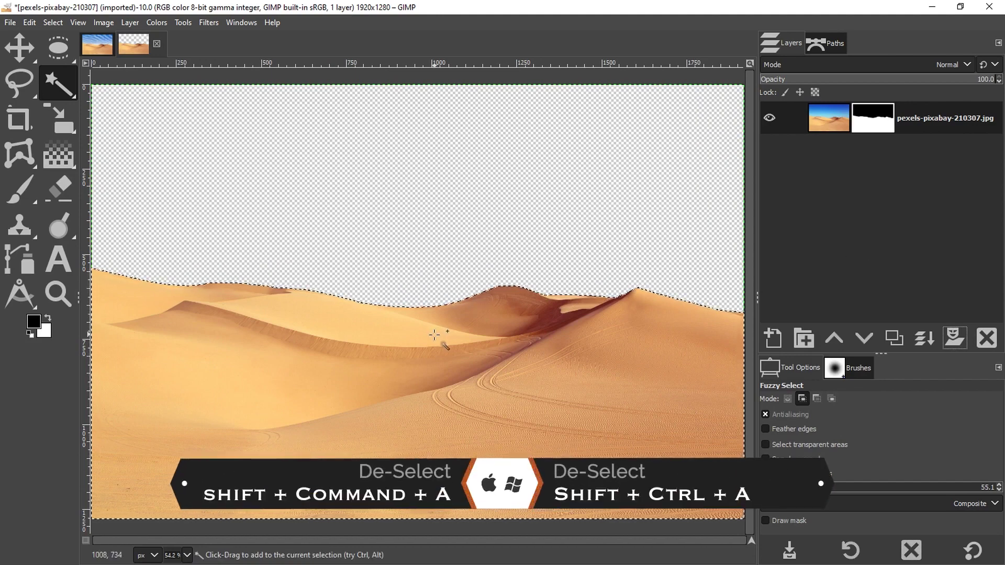
Deselect, create a black foreground-filled layer named Background, and move it below the desert layer.
{"action": "key", "text": "shift+ctrl+a"}
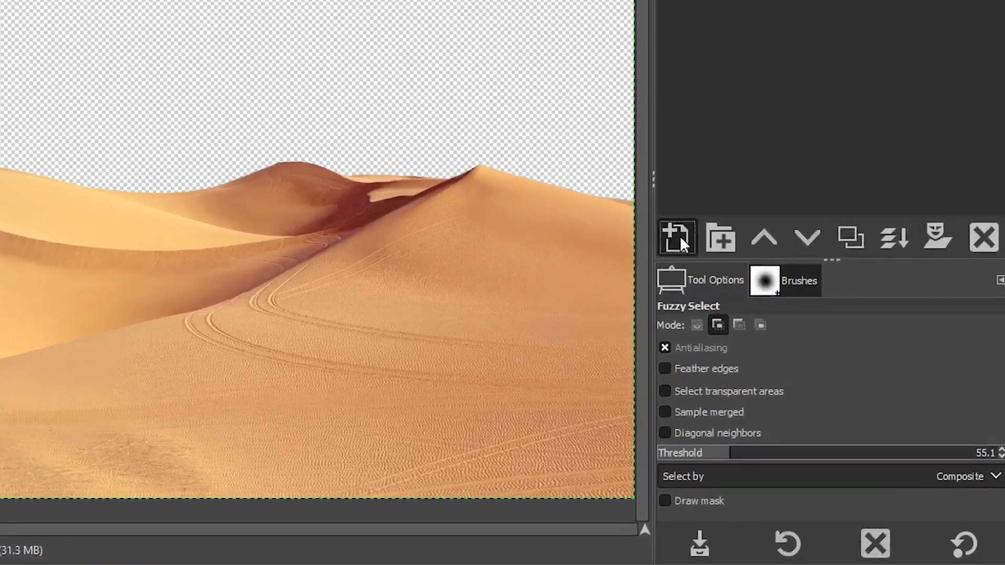
{"action": "left_click", "coordinate": [746, 306]}
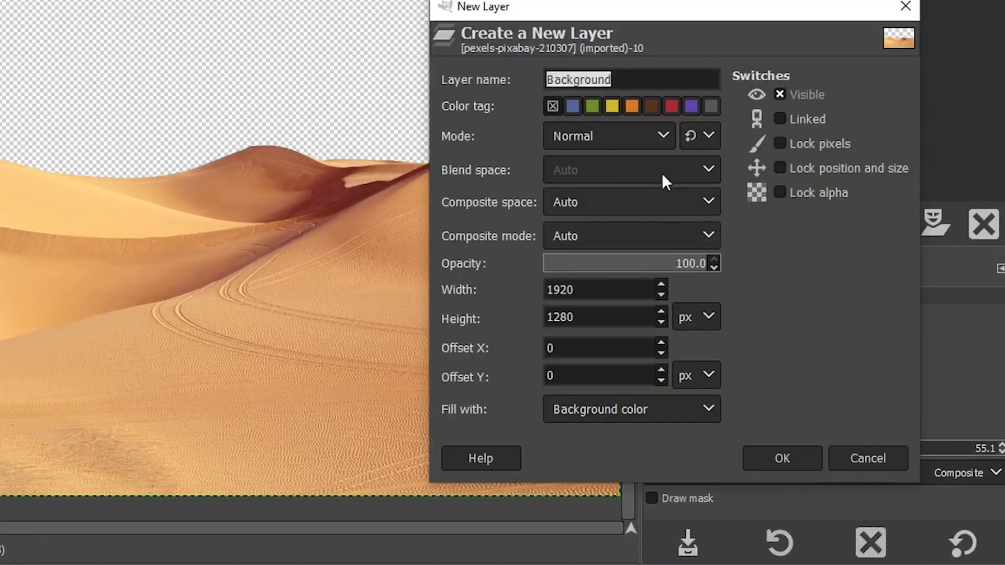
{"action": "left_click", "coordinate": [643, 78]}
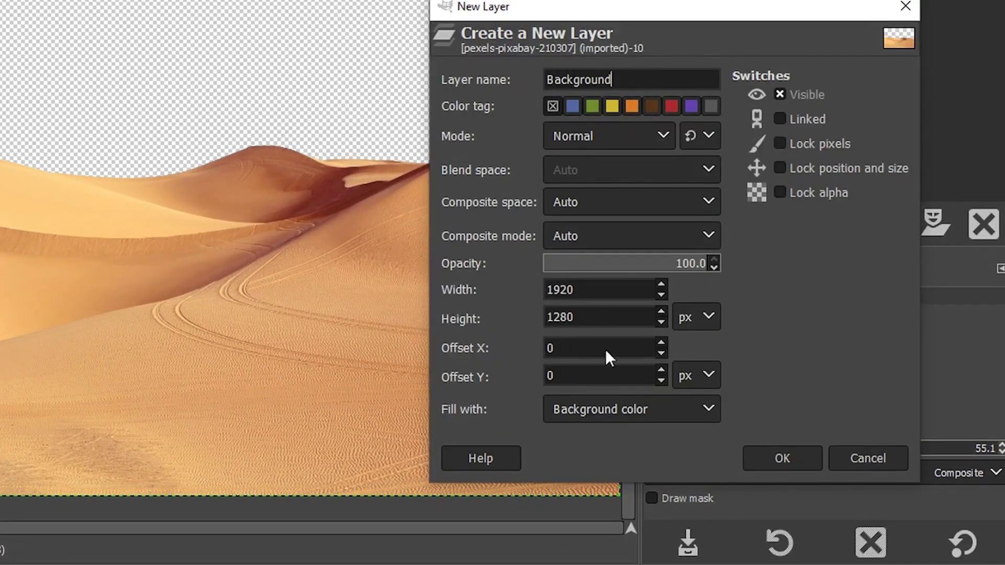
{"action": "left_click", "coordinate": [635, 406]}
{"action": "left_click", "coordinate": [633, 434]}
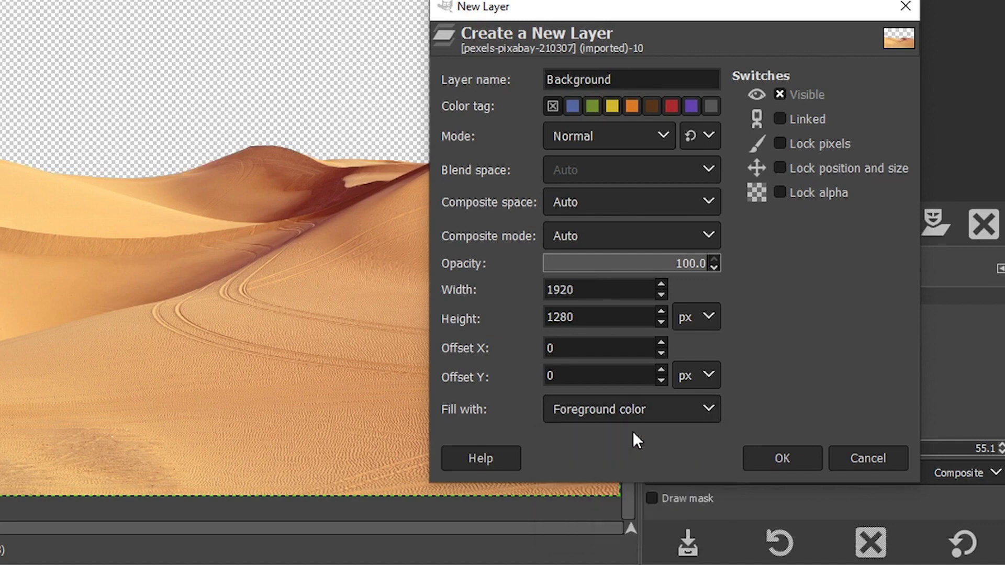
{"action": "left_click", "coordinate": [774, 453]}
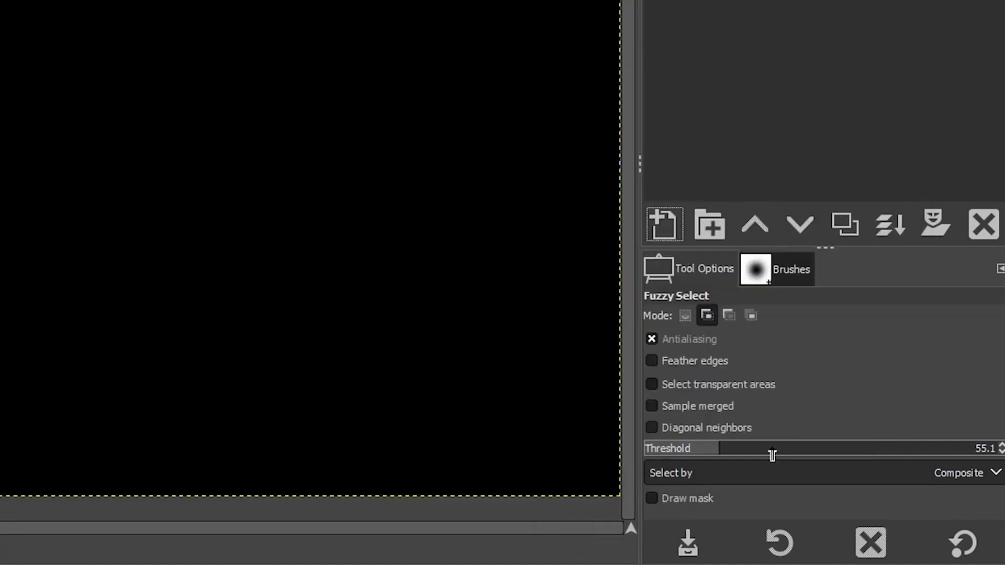
{"action": "left_click", "coordinate": [801, 289]}
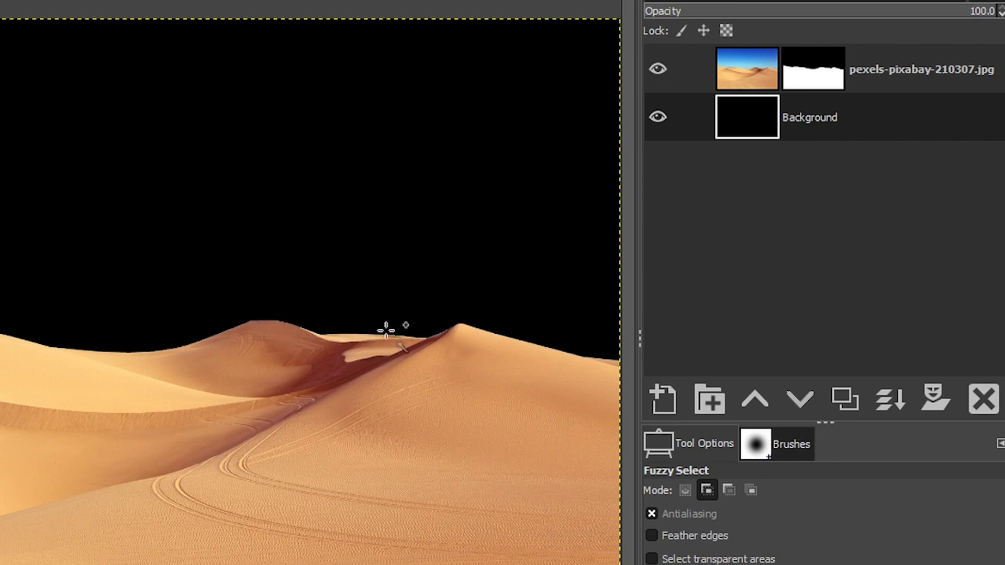
{"action": "left_click", "coordinate": [803, 86]}
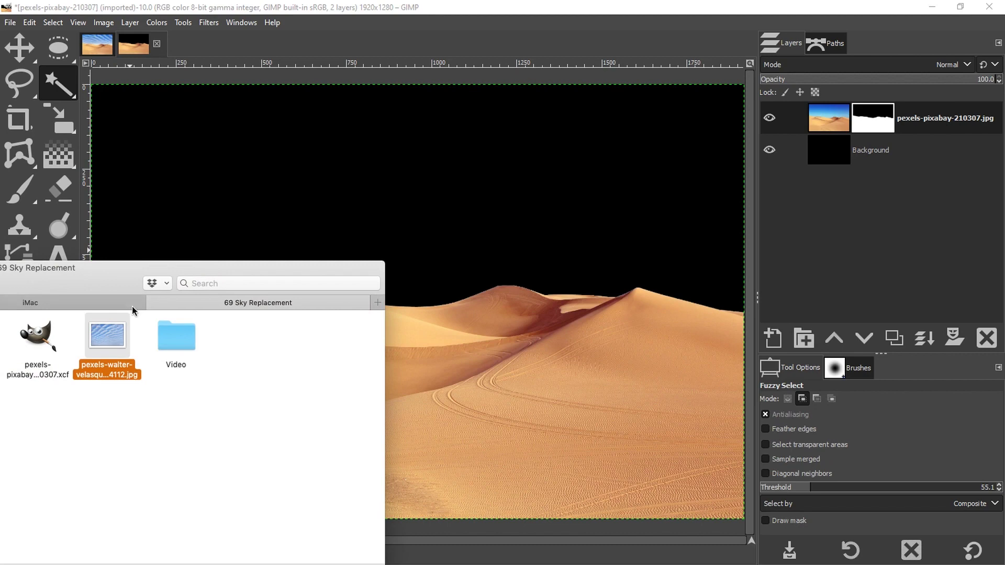
Import pexels-walter-velasquez-844112.jpg as a layer and place it beneath the desert layer.
{"action": "left_click_drag", "start_coordinate": [108, 335], "coordinate": [381, 56]}
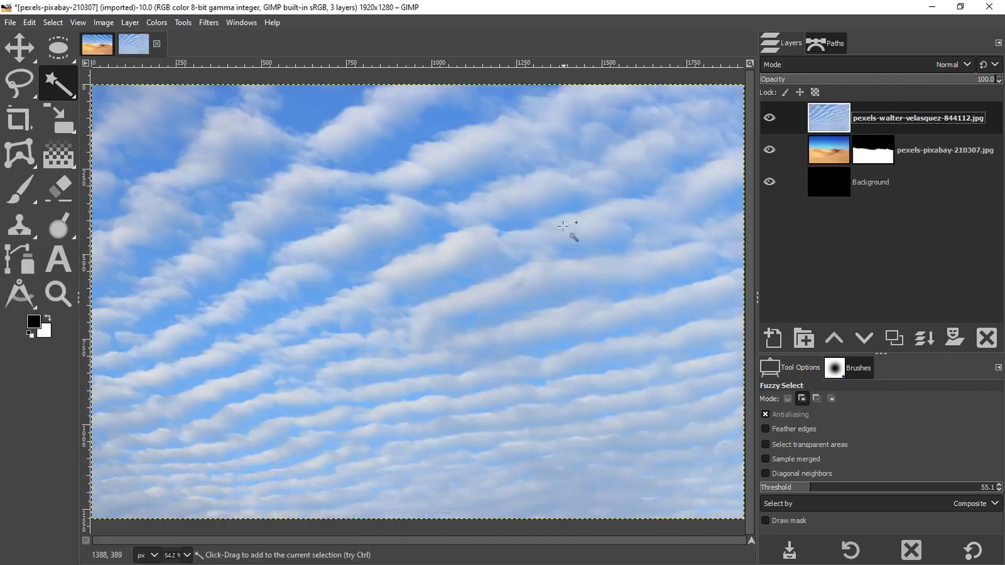
{"action": "left_click_drag", "start_coordinate": [845, 125], "coordinate": [843, 170]}
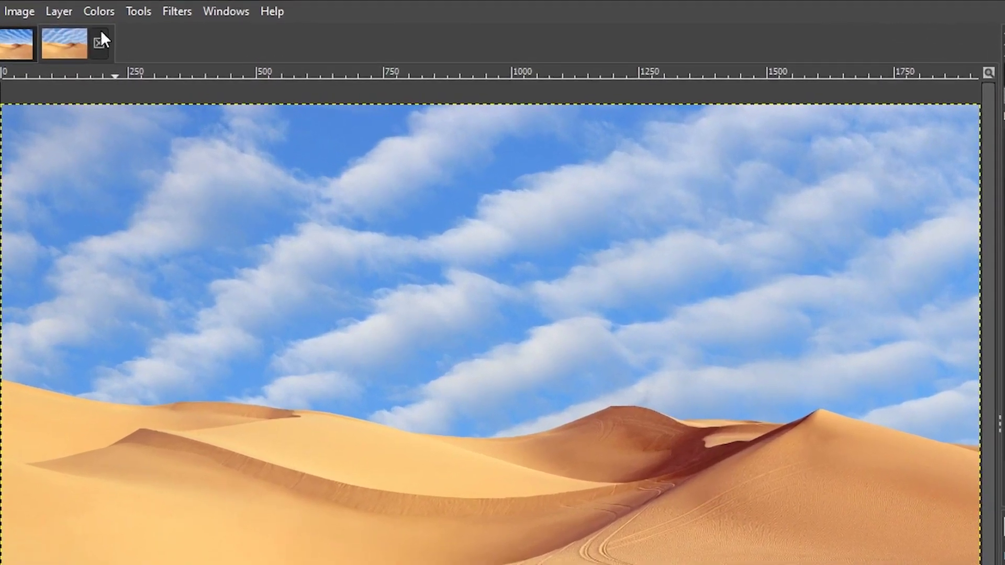
{"action": "left_click", "coordinate": [59, 11]}
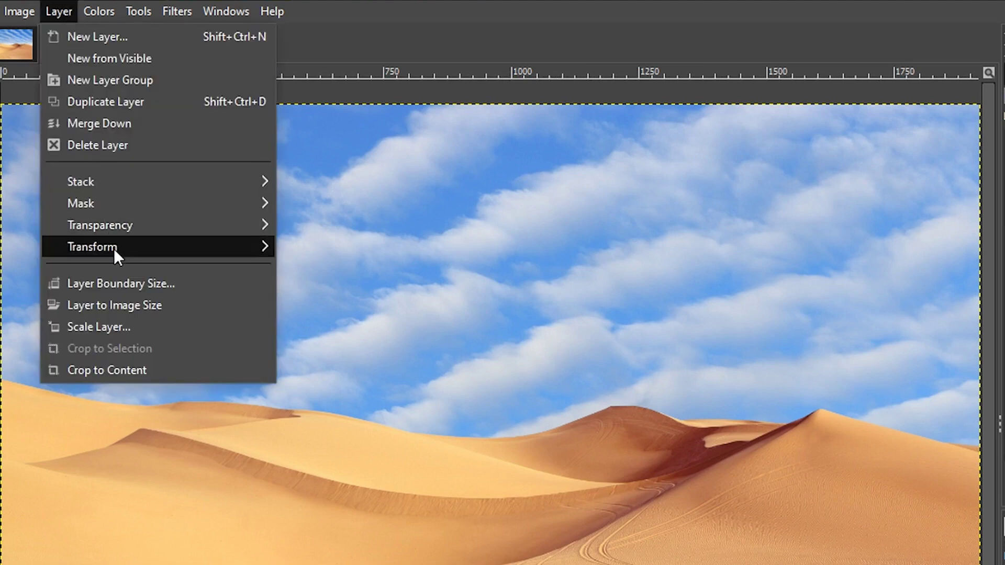
Flip the cloudy sky layer horizontally with Layer > Transform > Flip Horizontally.
{"action": "mouse_move", "coordinate": [112, 247]}
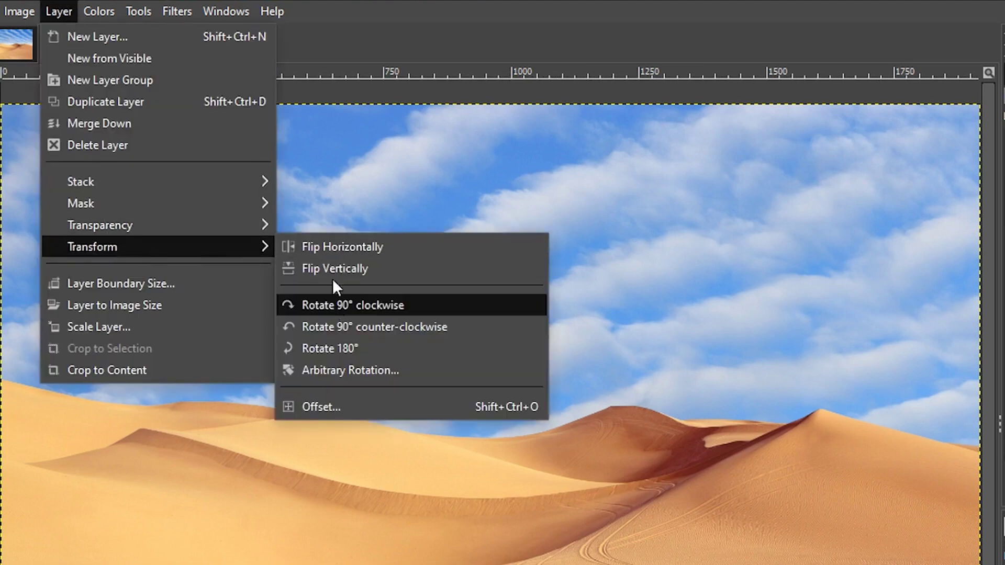
{"action": "left_click", "coordinate": [340, 244]}
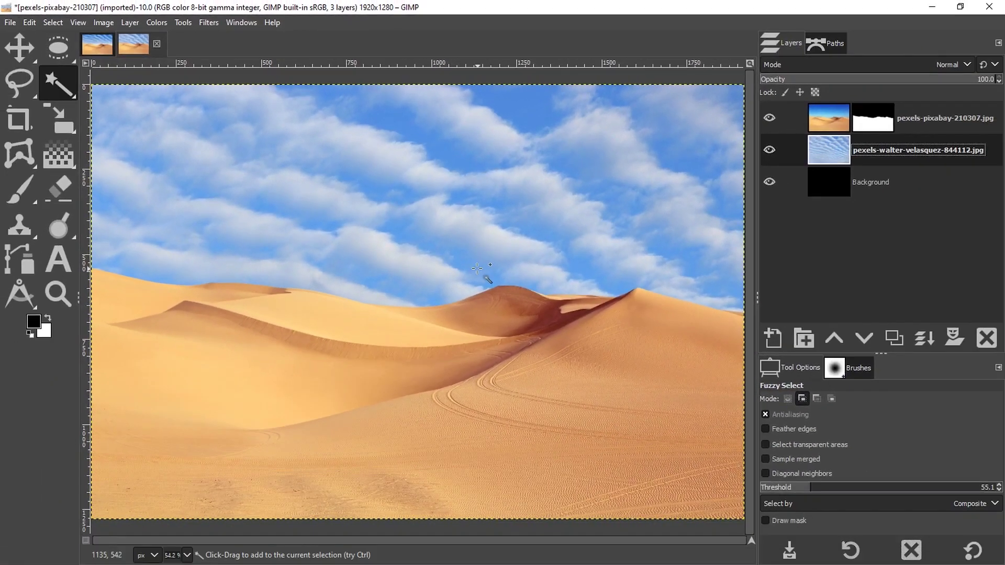
{"action": "key", "text": "Page_Up"}
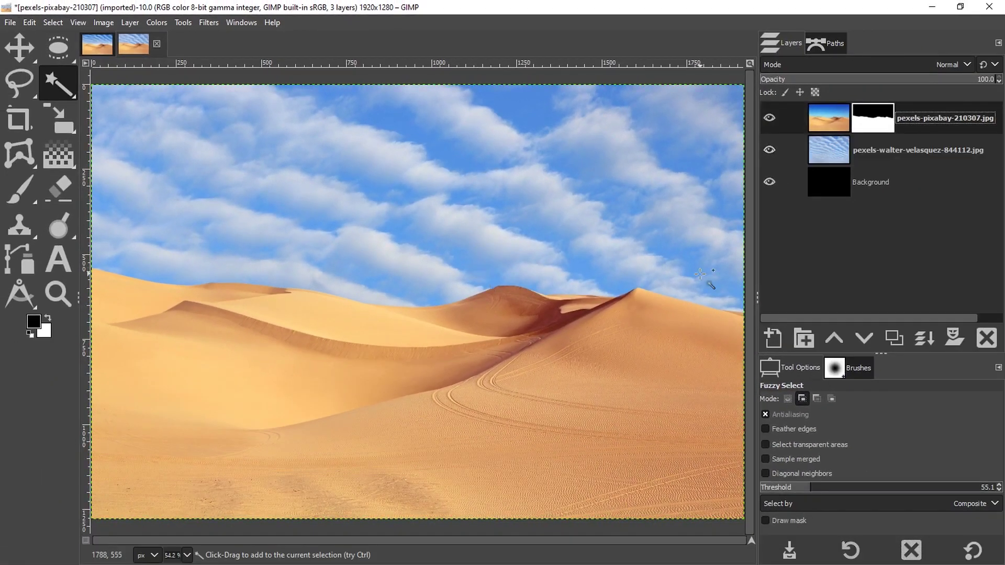
{"action": "right_click", "coordinate": [911, 127]}
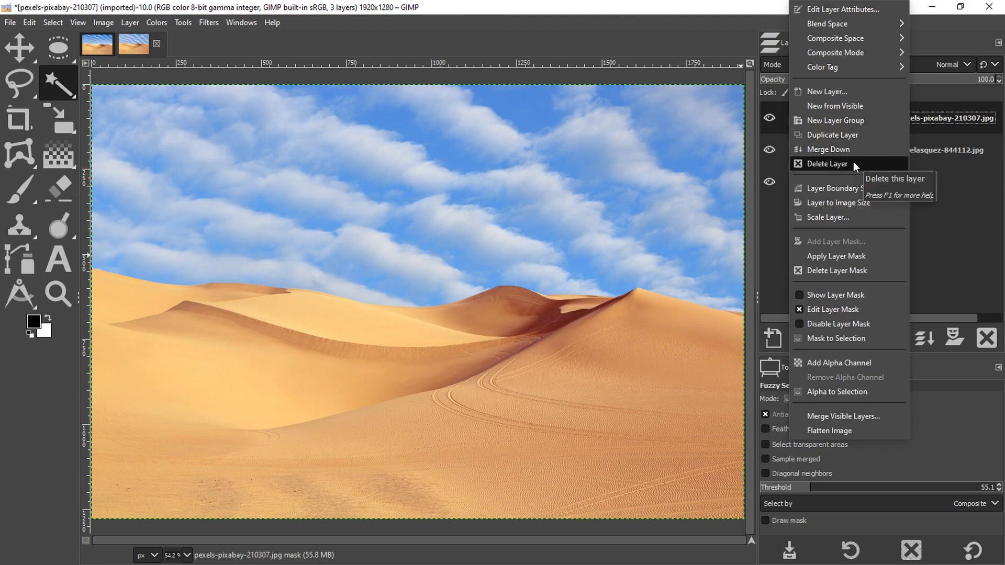
{"action": "left_click", "coordinate": [846, 270]}
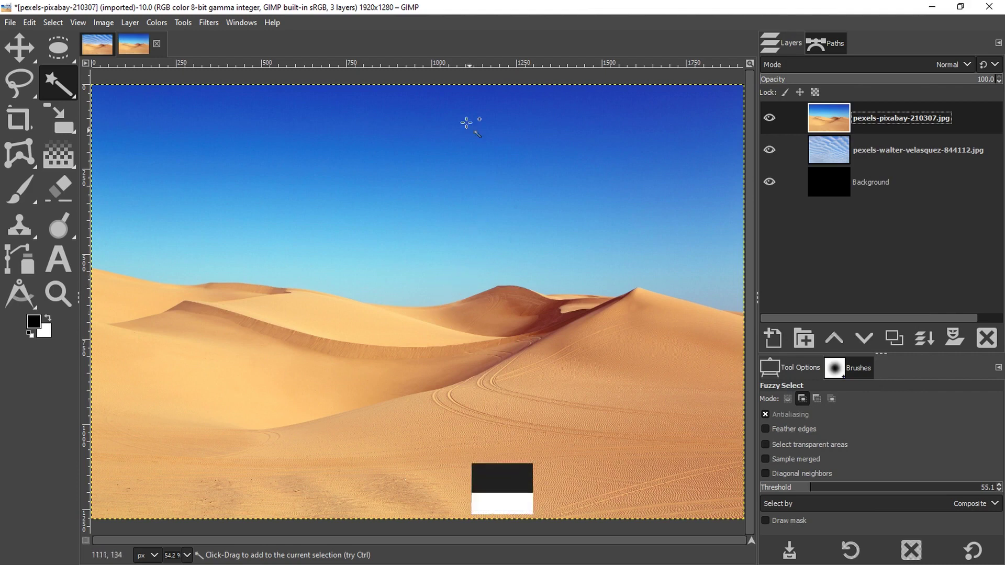
{"action": "key", "text": "ctrl+z"}
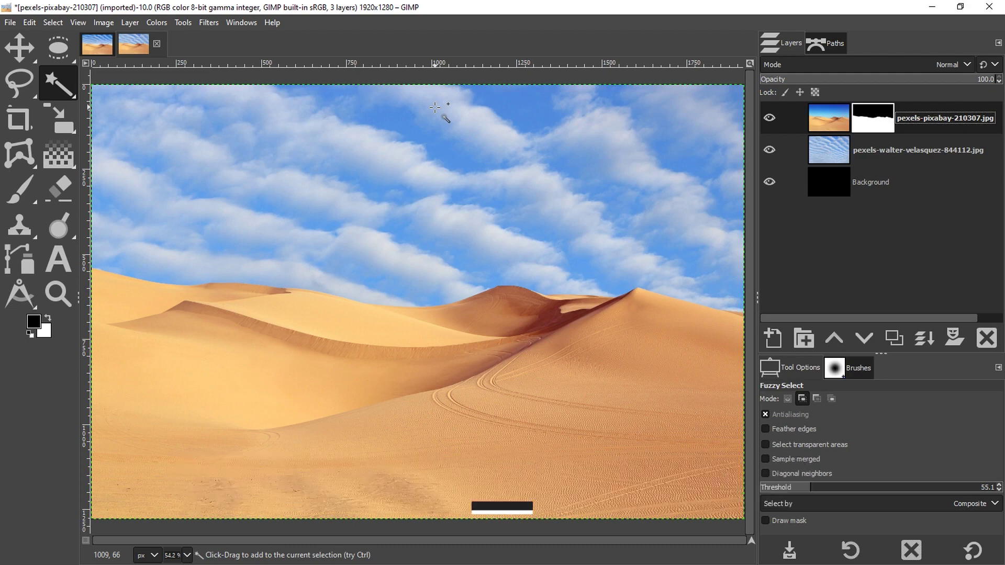
{"action": "left_click", "coordinate": [840, 152]}
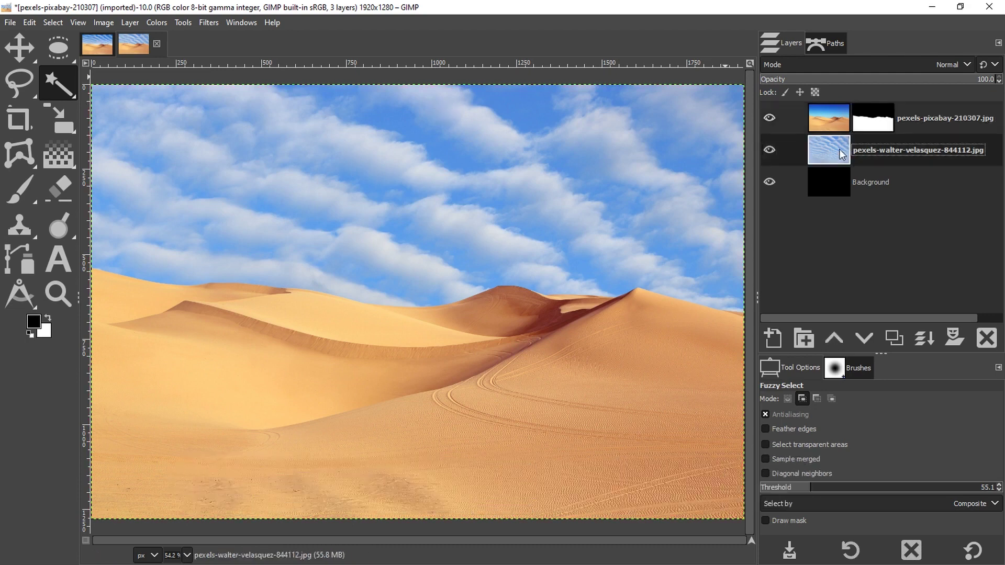
{"action": "left_click", "coordinate": [833, 184]}
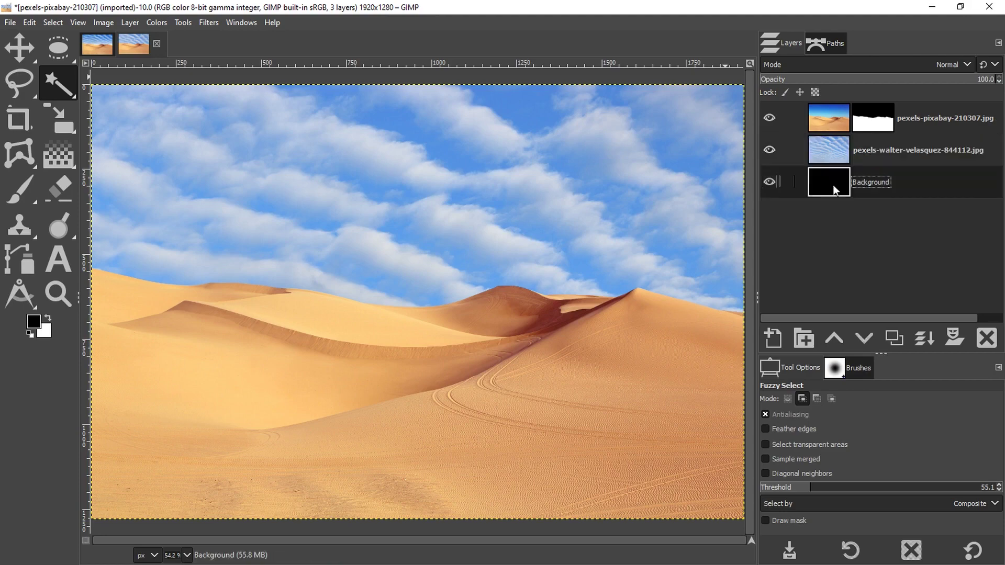
Set the foreground colour to pale icy blue e3f5f9 and select the Bucket Fill tool.
{"action": "left_click", "coordinate": [48, 317]}
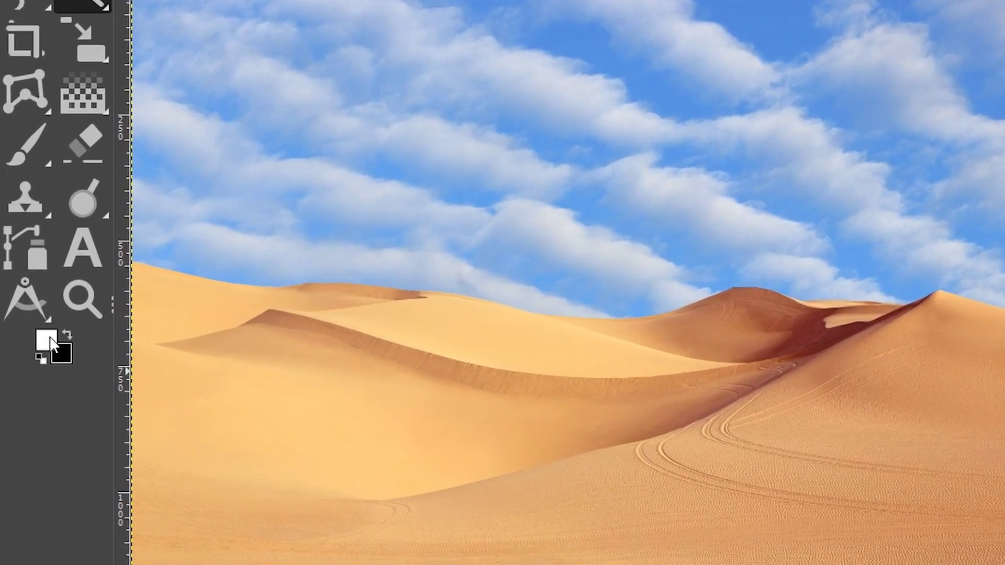
{"action": "left_click", "coordinate": [34, 321]}
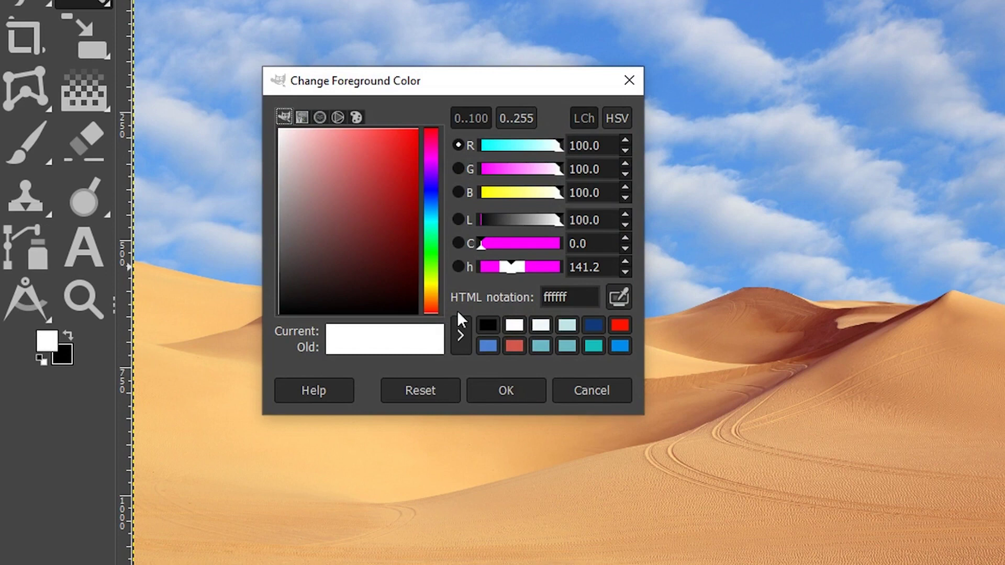
{"action": "left_click", "coordinate": [539, 324]}
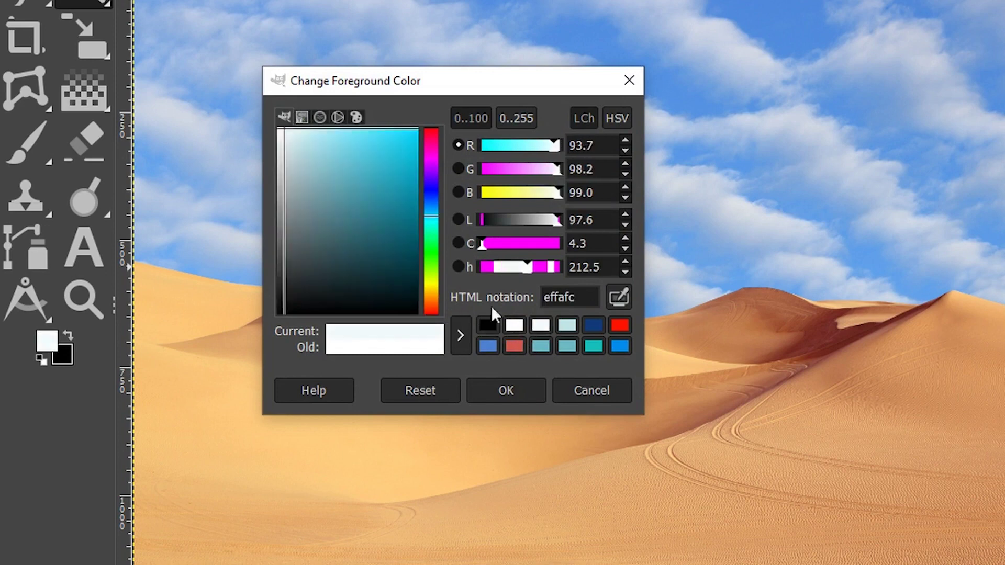
{"action": "left_click_drag", "start_coordinate": [284, 133], "coordinate": [291, 137]}
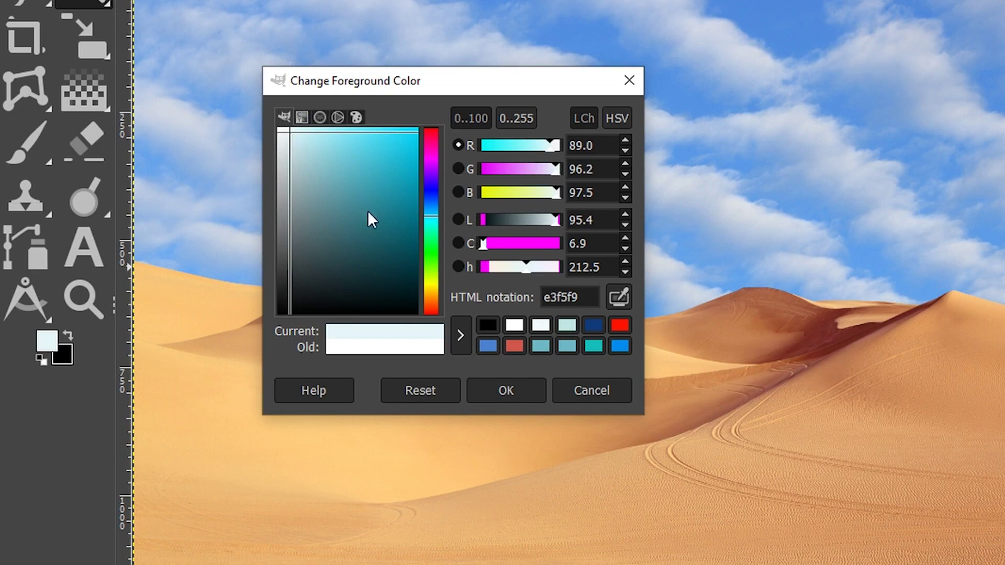
{"action": "left_click", "coordinate": [515, 392]}
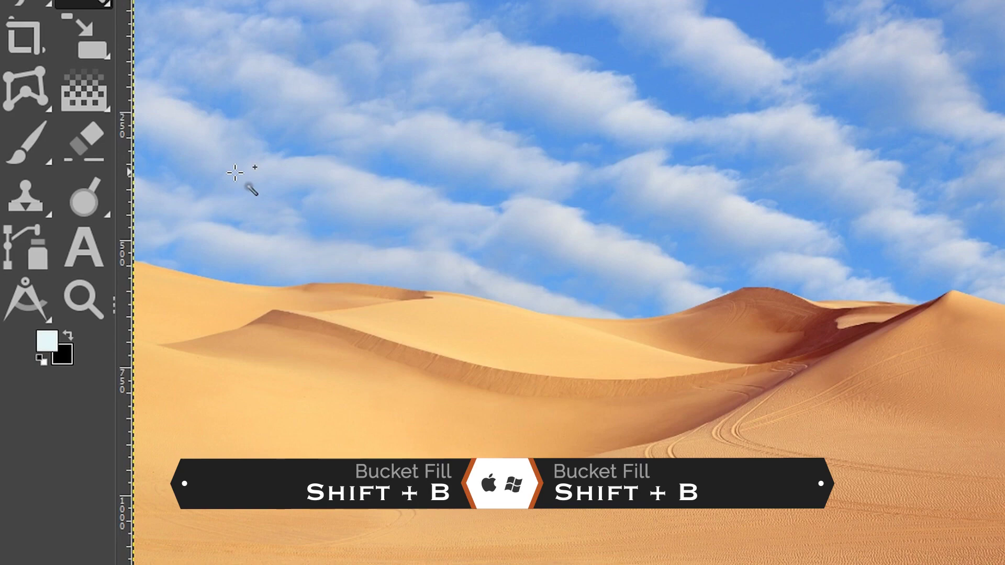
{"action": "key", "text": "shift+b"}
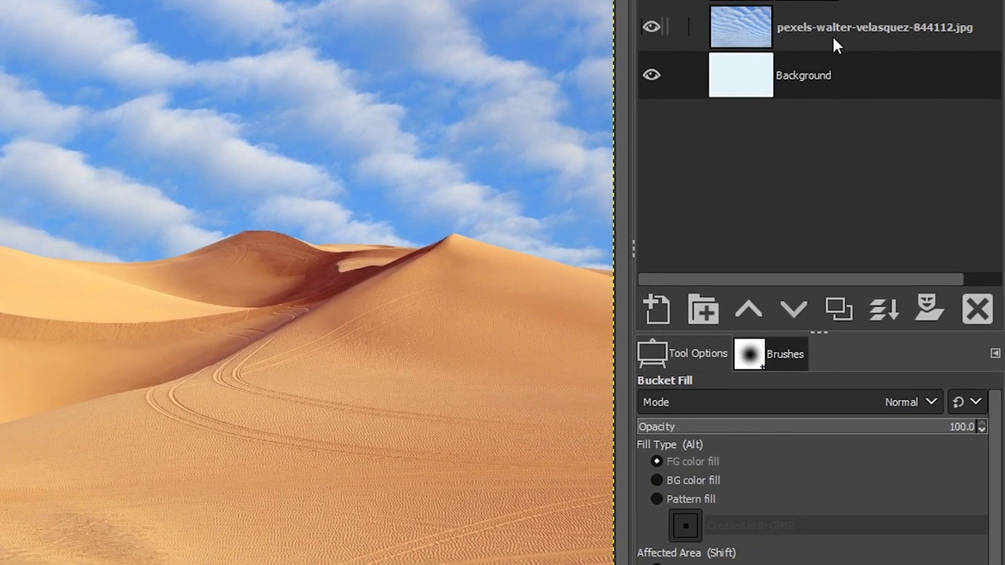
Add a fully opaque white layer mask to the cloudy sky layer.
{"action": "left_click", "coordinate": [833, 36]}
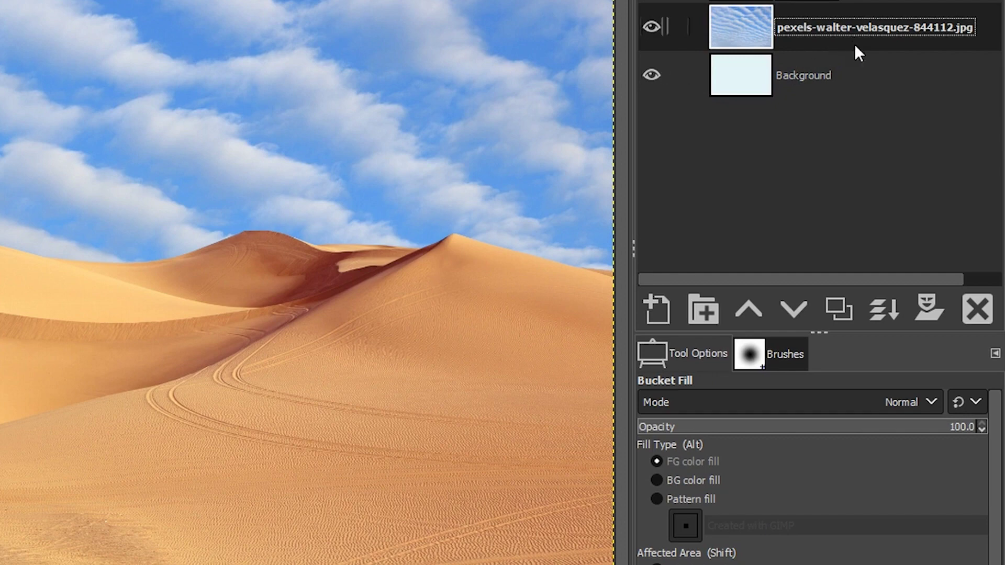
{"action": "left_click", "coordinate": [936, 311]}
{"action": "left_click", "coordinate": [859, 255]}
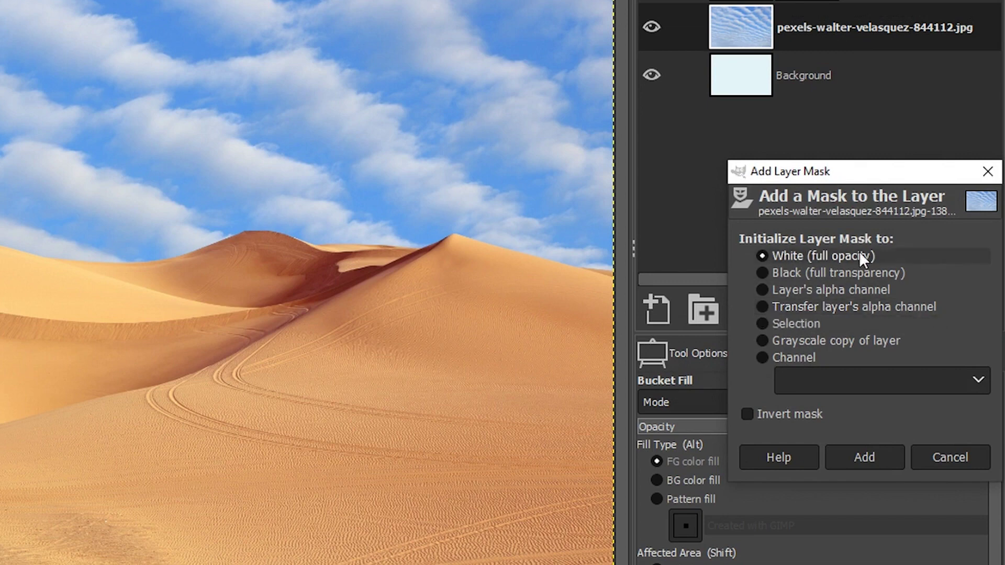
{"action": "key", "text": "Return"}
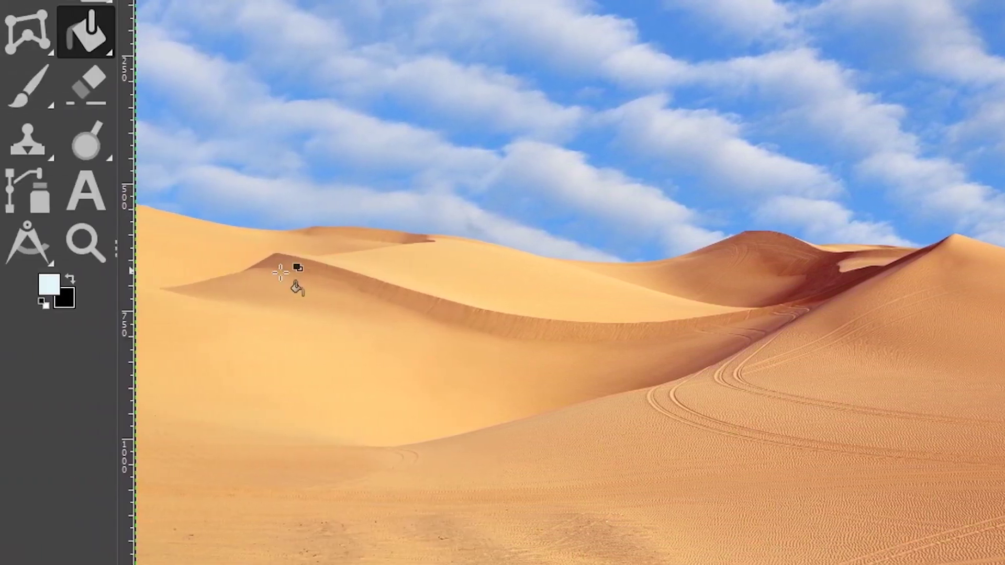
With black foreground, drag a Linear FG to Transparent gradient upward from the dunes.
{"action": "left_click", "coordinate": [72, 279]}
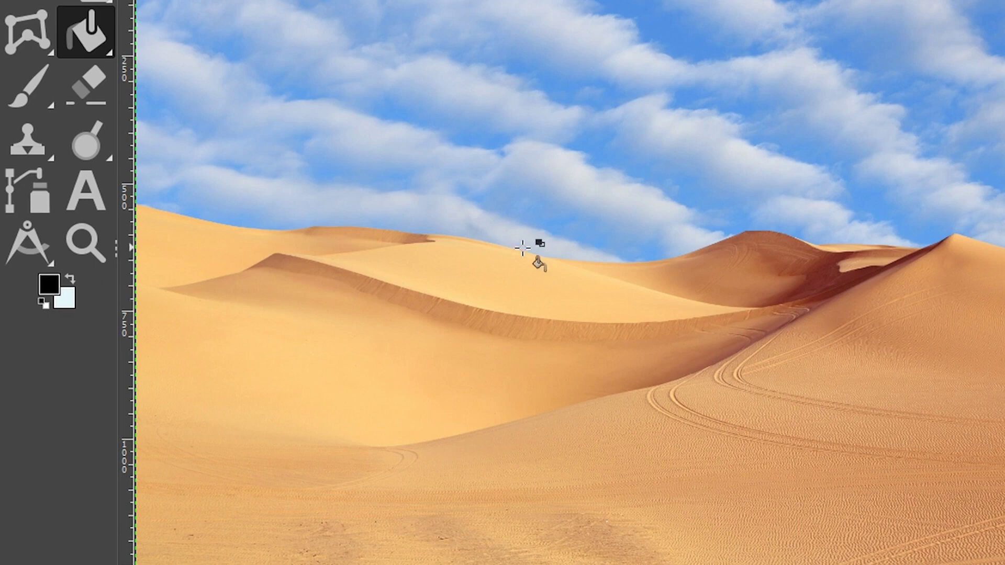
{"action": "key", "text": "g"}
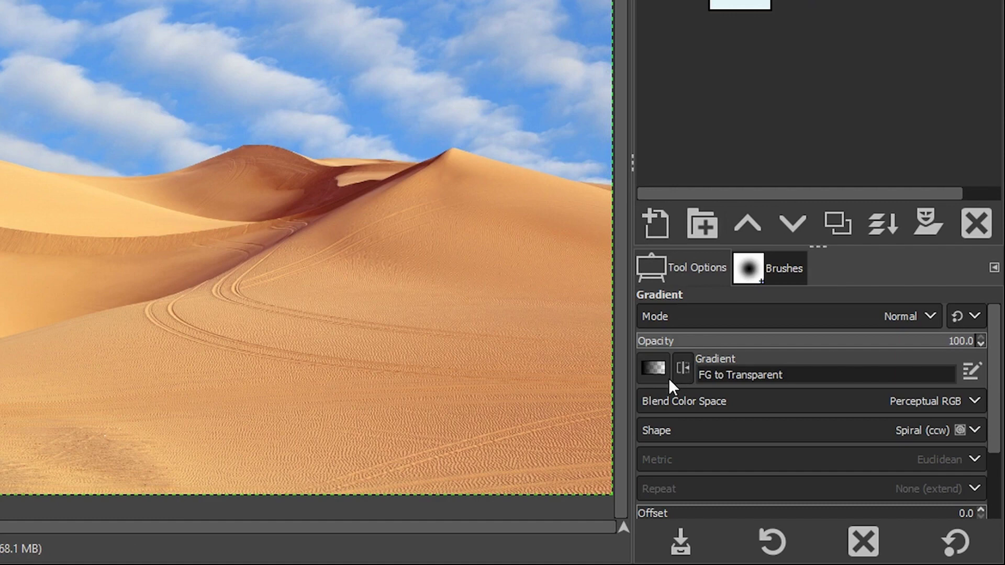
{"action": "left_click", "coordinate": [659, 369]}
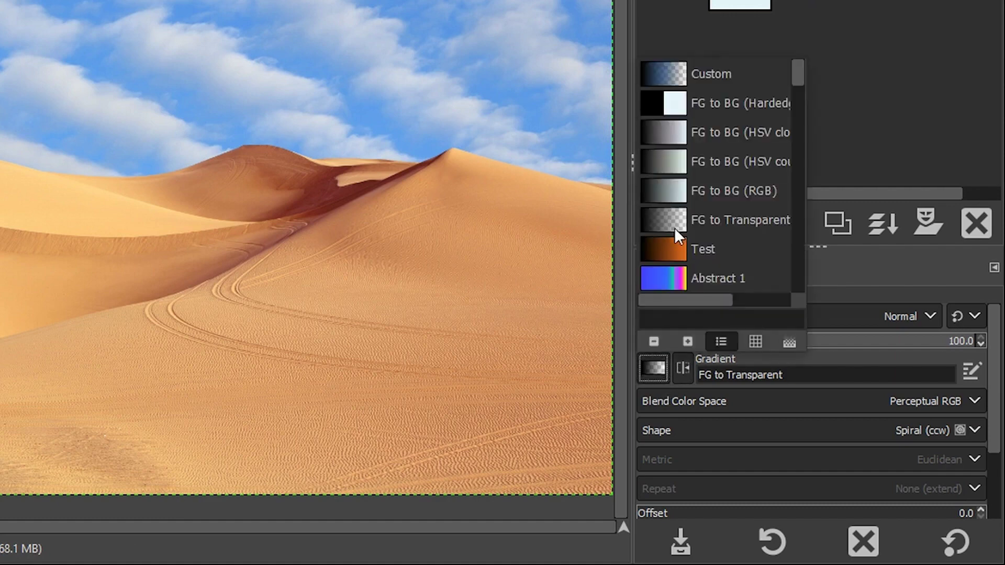
{"action": "left_click", "coordinate": [658, 362]}
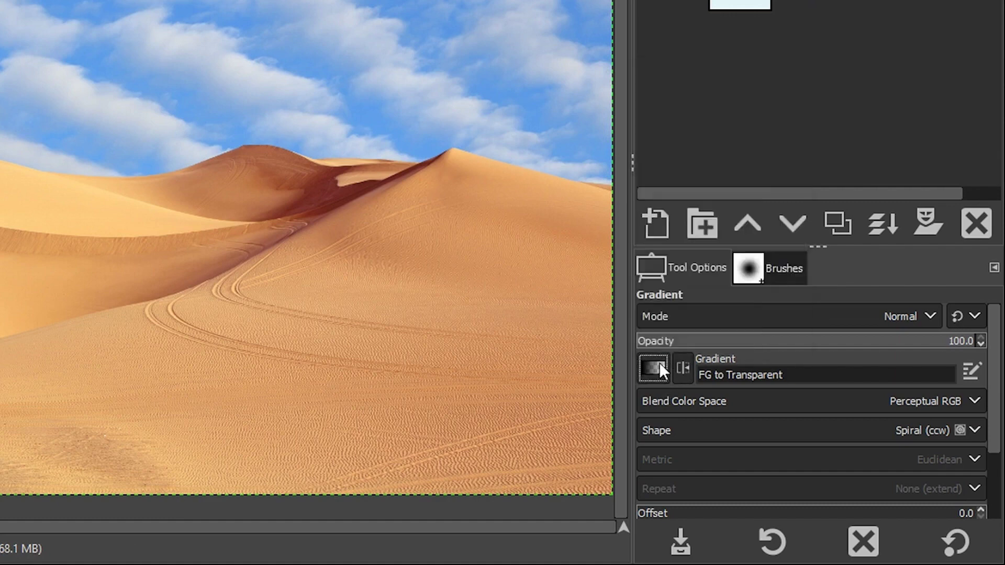
{"action": "left_click", "coordinate": [915, 427]}
{"action": "left_click", "coordinate": [703, 183]}
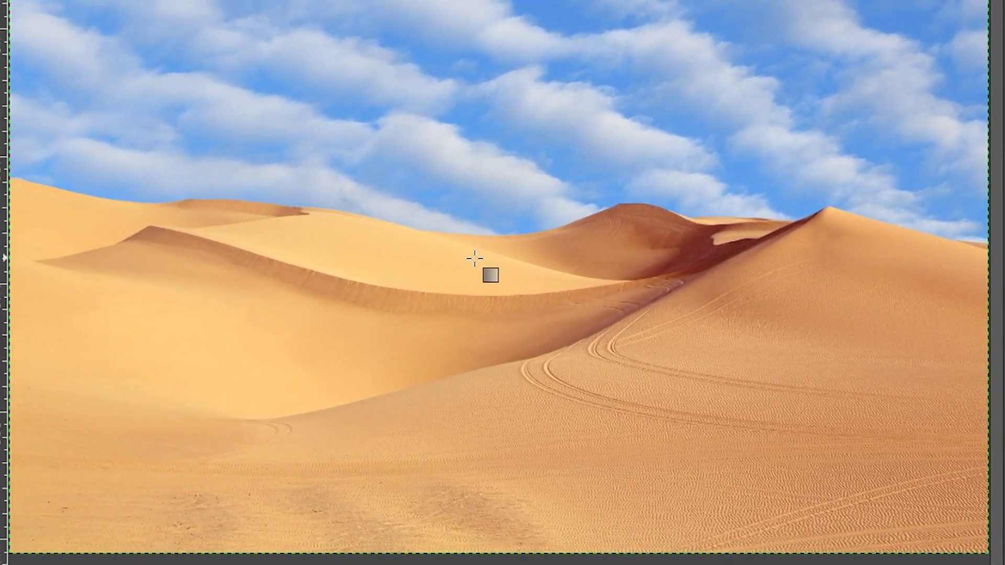
{"action": "left_click_drag", "start_coordinate": [372, 242], "coordinate": [370, 154]}
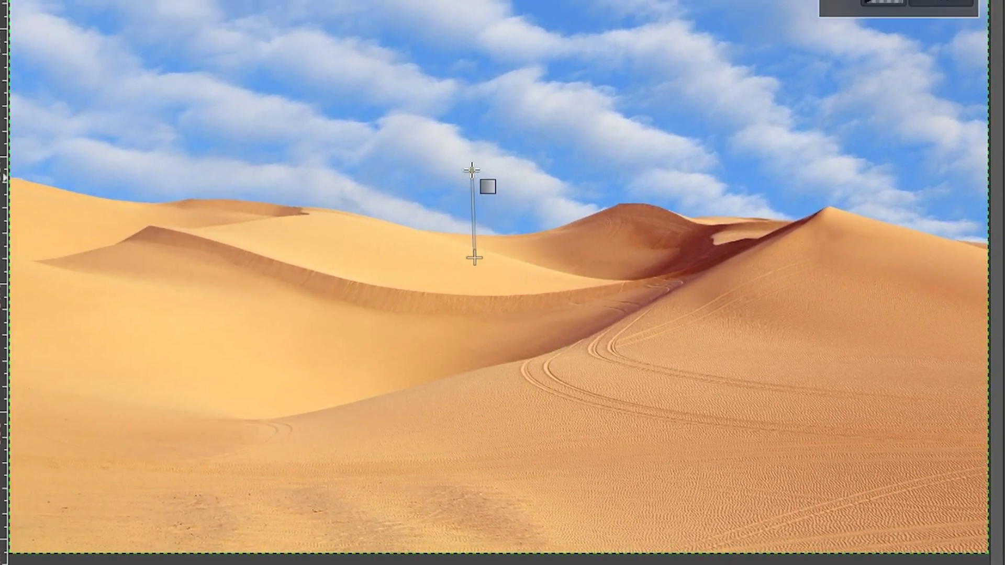
Redraw the mask gradient slightly higher to extend the fade into the sky.
{"action": "left_click_drag", "start_coordinate": [471, 169], "coordinate": [474, 164]}
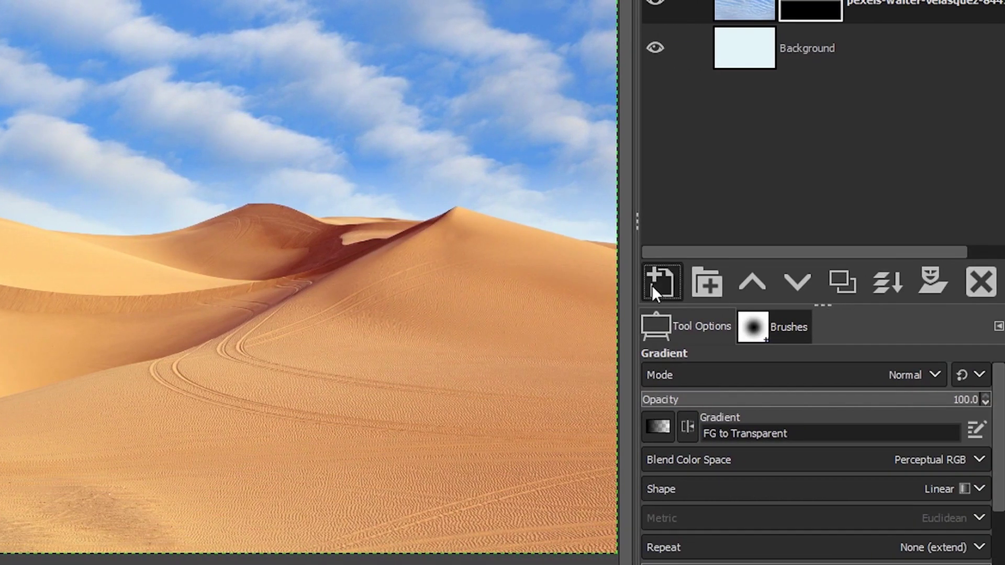
Create a new layer named 'Darker Sky'.
{"action": "left_click", "coordinate": [862, 280]}
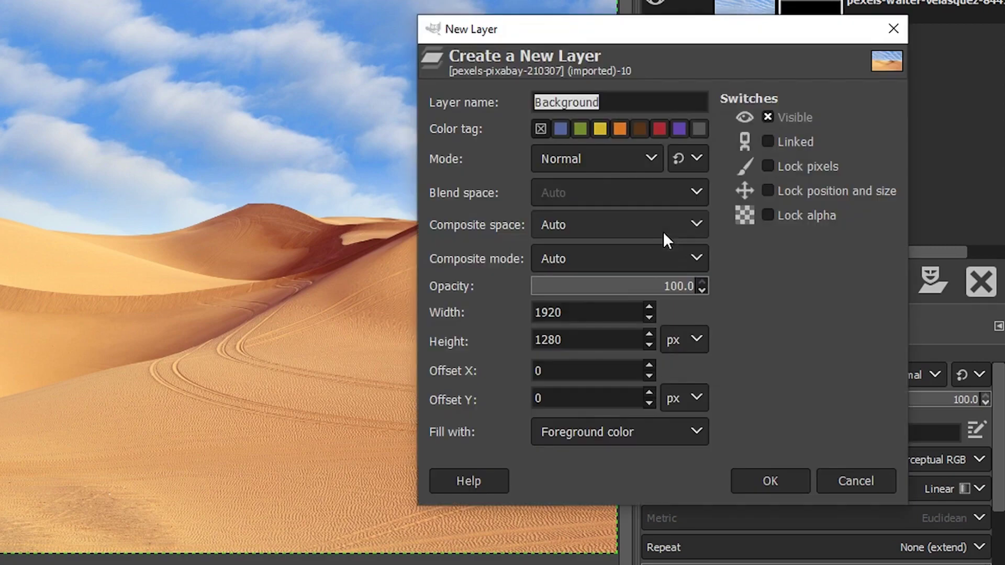
{"action": "type", "text": "Darker Sky"}
{"action": "key", "text": "Return"}
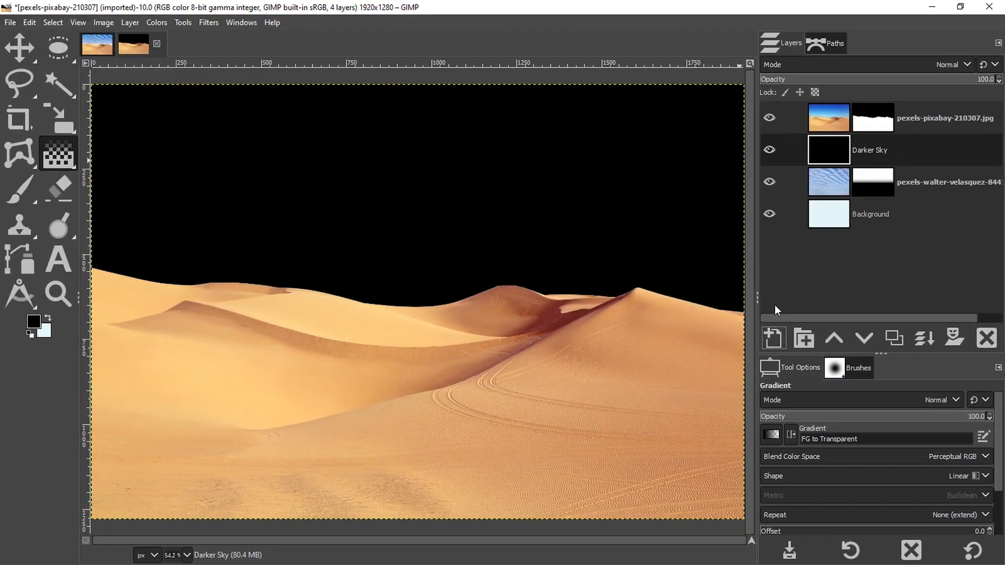
Bucket-fill the Darker Sky layer with dark blue 103a7a.
{"action": "left_click", "coordinate": [39, 323]}
{"action": "left_click", "coordinate": [419, 311]}
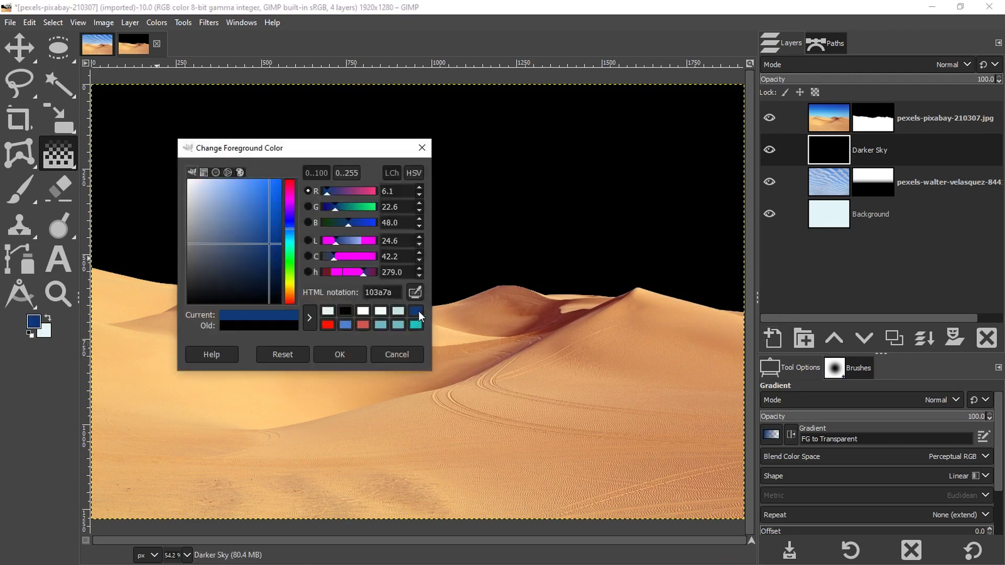
{"action": "left_click", "coordinate": [338, 354]}
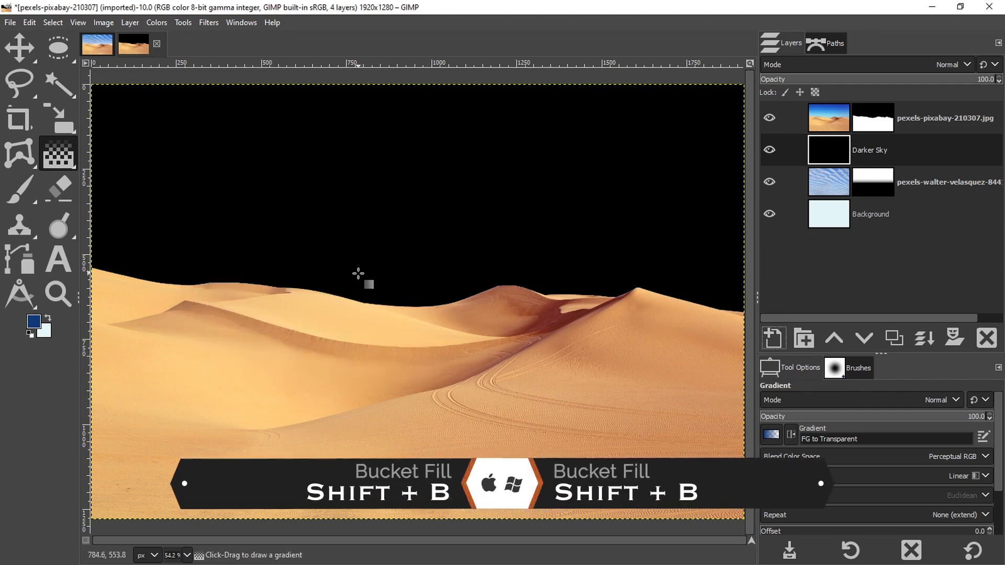
{"action": "key", "text": "shift+b"}
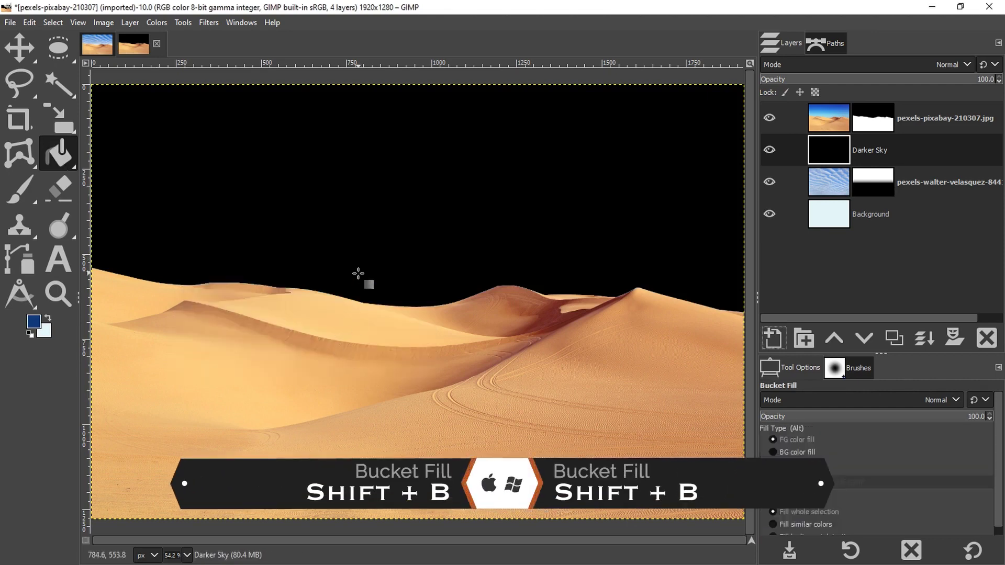
{"action": "left_click", "coordinate": [421, 232]}
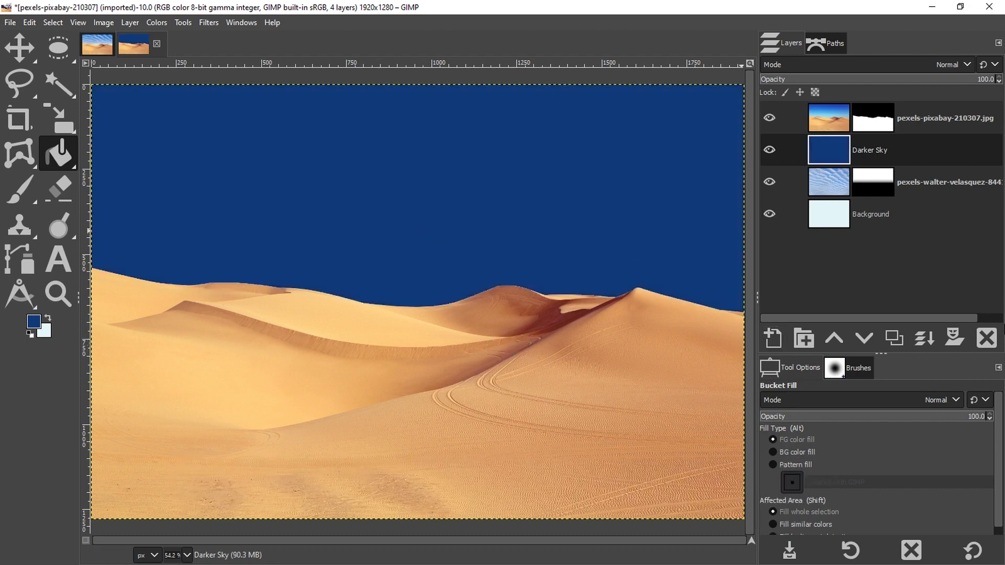
Give Darker Sky a white mask with a gradient fading from the dunes upward, and set Soft light mode.
{"action": "left_click", "coordinate": [953, 338]}
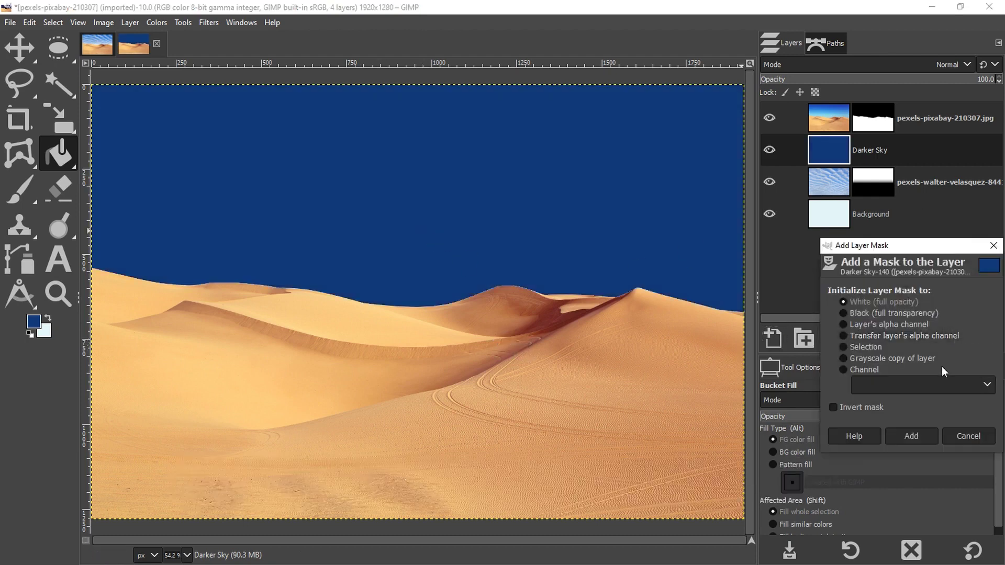
{"action": "left_click", "coordinate": [926, 433]}
{"action": "key", "text": "g"}
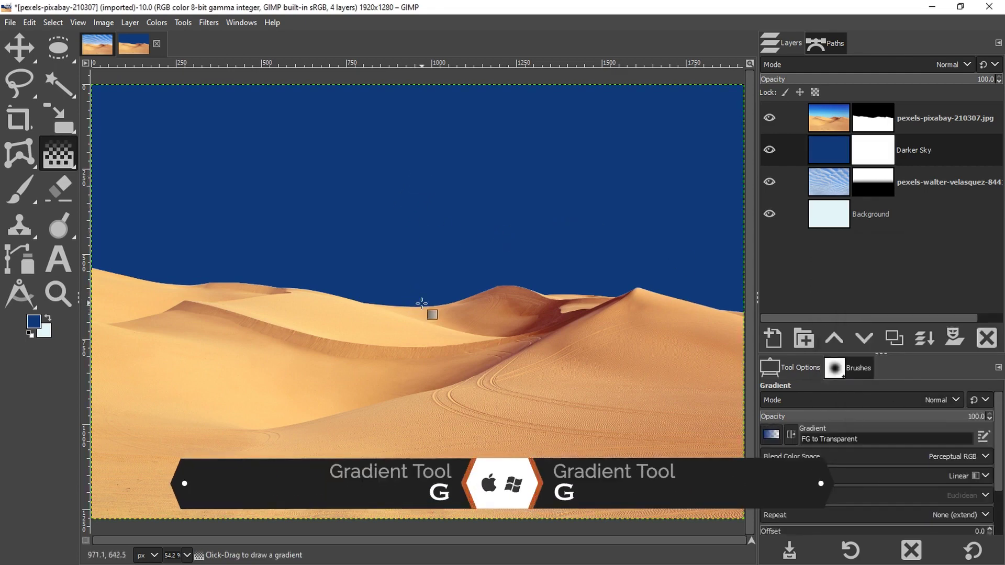
{"action": "left_click_drag", "start_coordinate": [421, 305], "coordinate": [421, 82]}
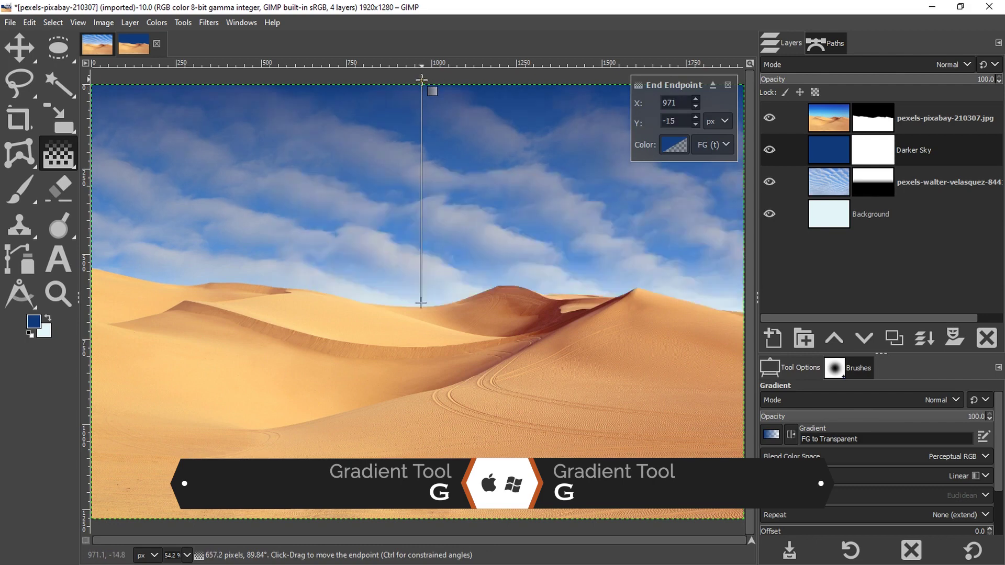
{"action": "key", "text": "Return"}
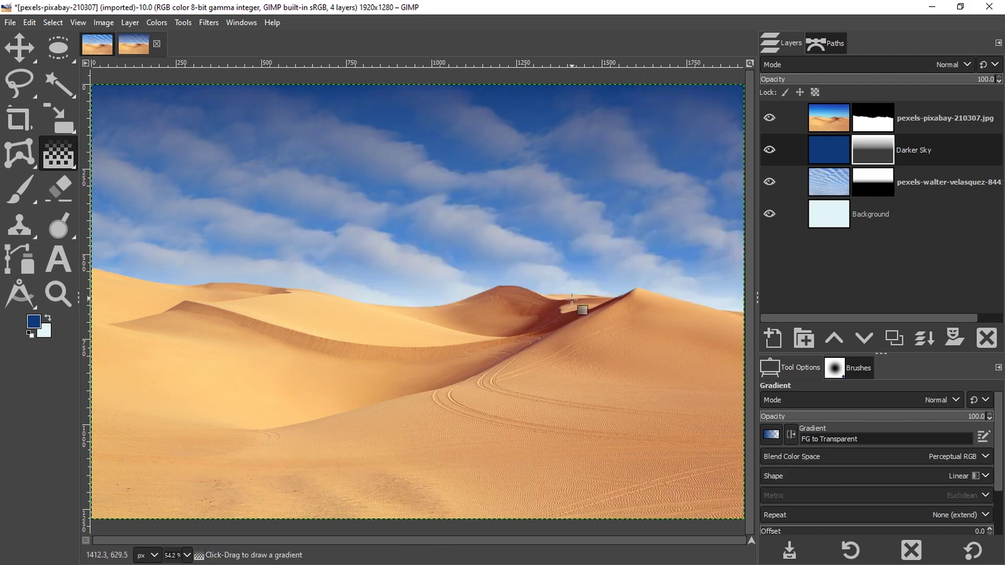
{"action": "left_click", "coordinate": [947, 65]}
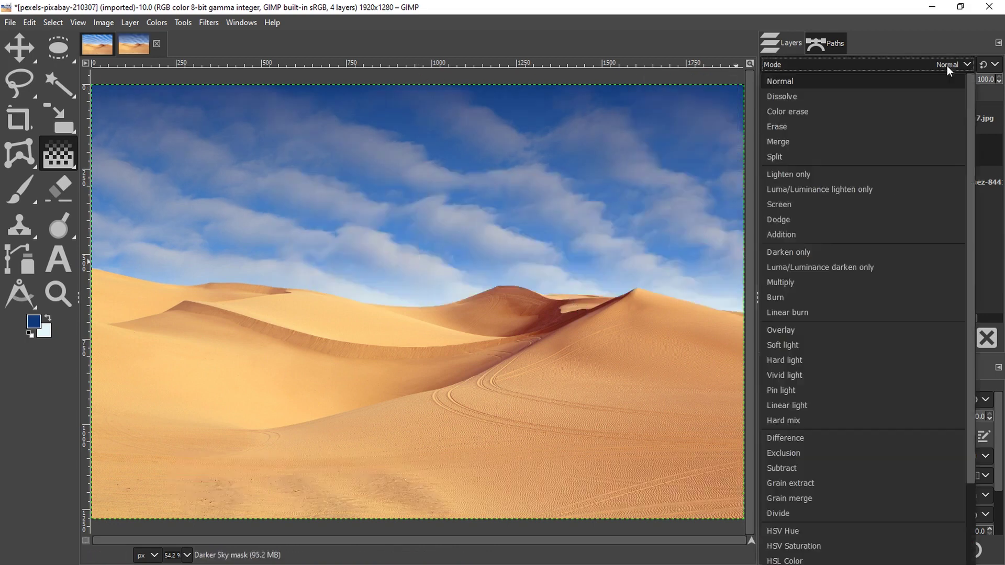
{"action": "left_click", "coordinate": [820, 343]}
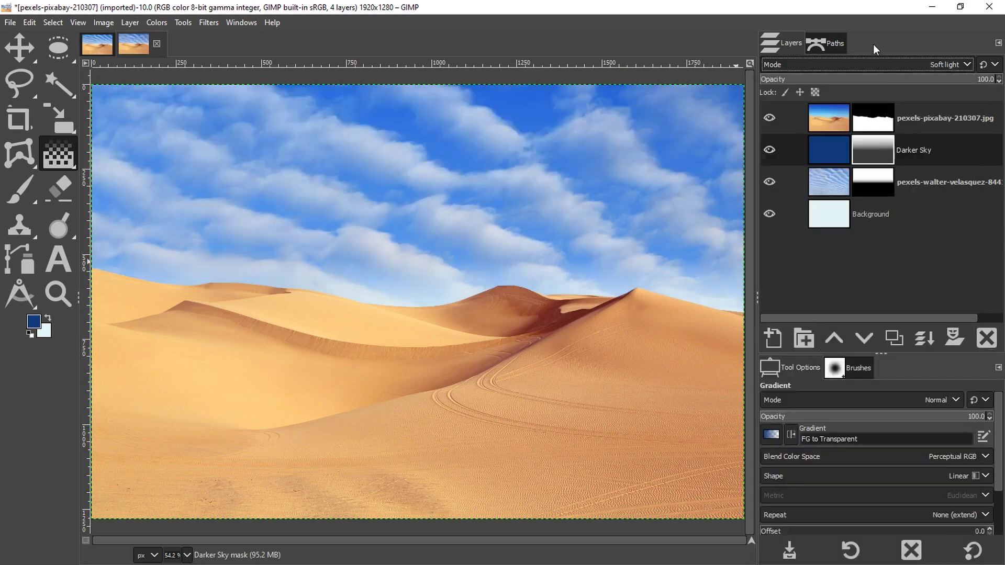